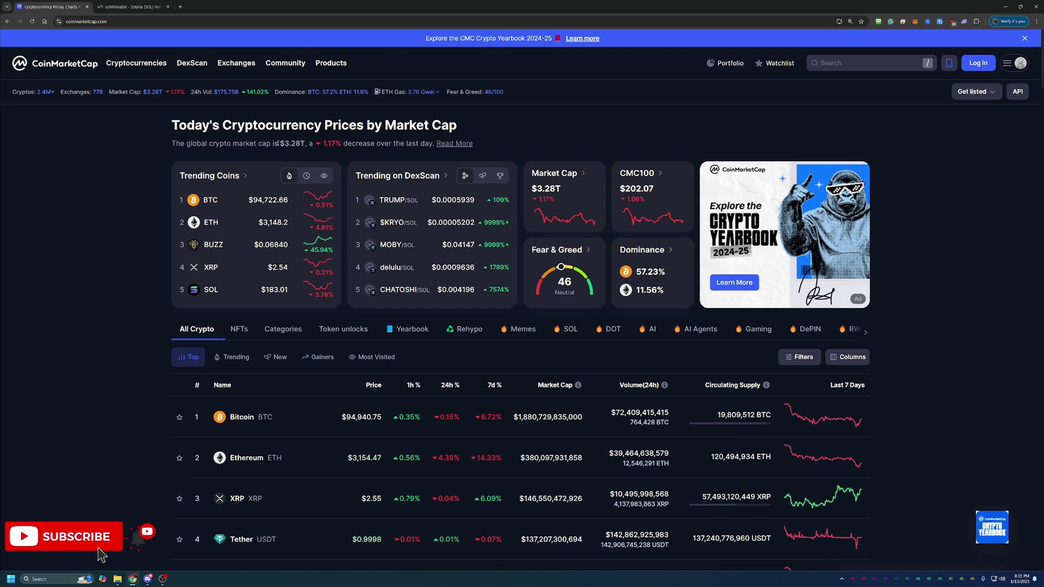
Step: Highlight the total crypto market cap figure and scroll the prices table down toward Solana
drag(277, 144, 311, 143)
scroll(496, 265, down, 4)
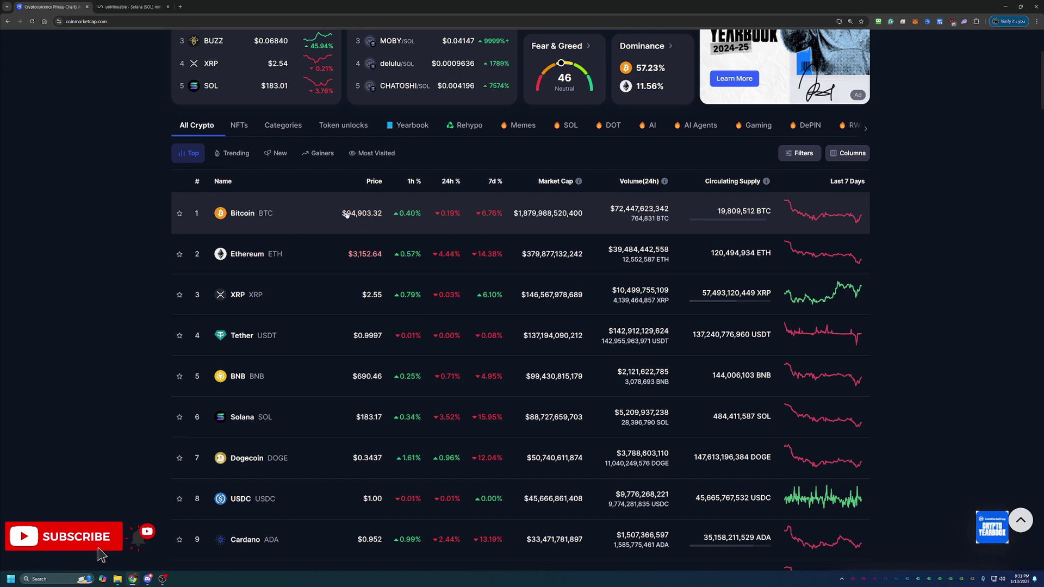
scroll(359, 216, down, 1)
scroll(361, 215, down, 1)
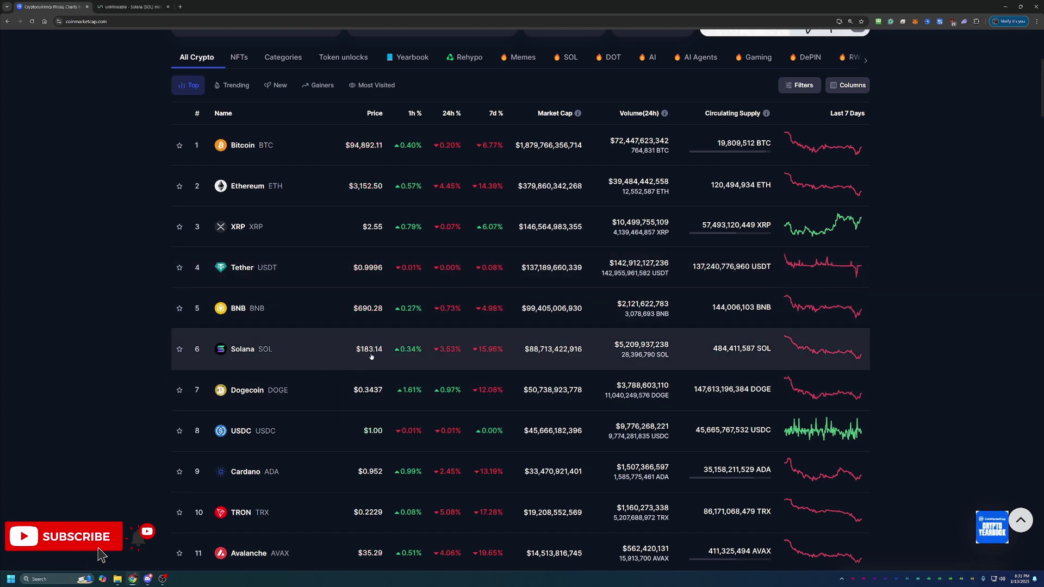
Step: Open the Solana coin page and switch its price chart to the All range
click(238, 351)
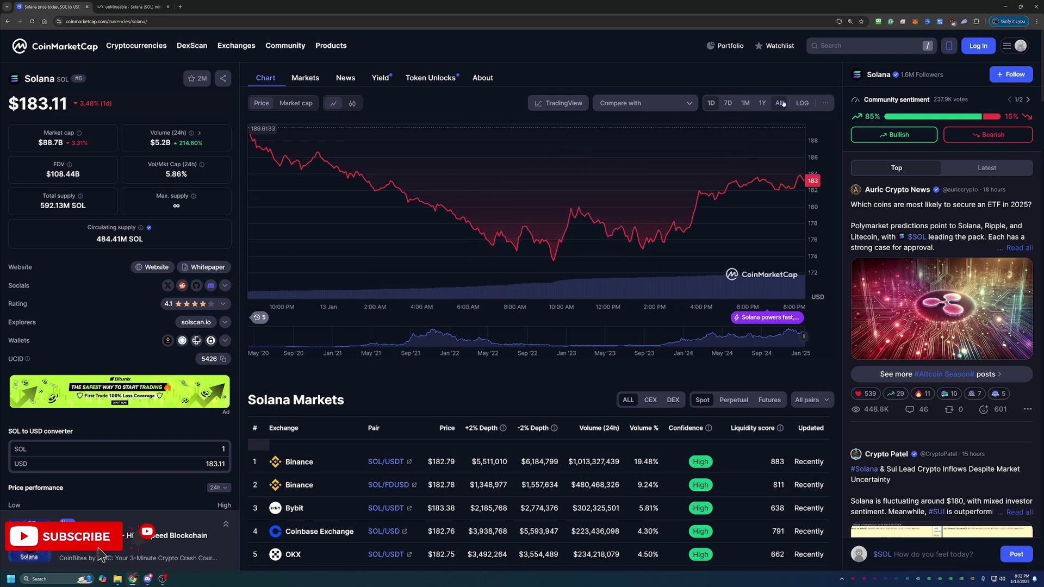
scroll(212, 337, down, 3)
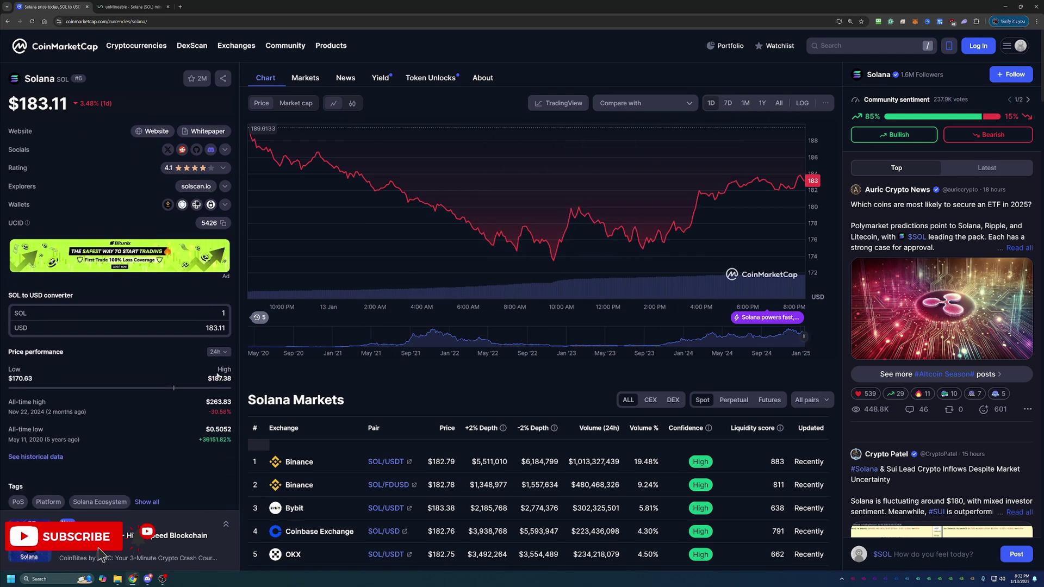
click(779, 102)
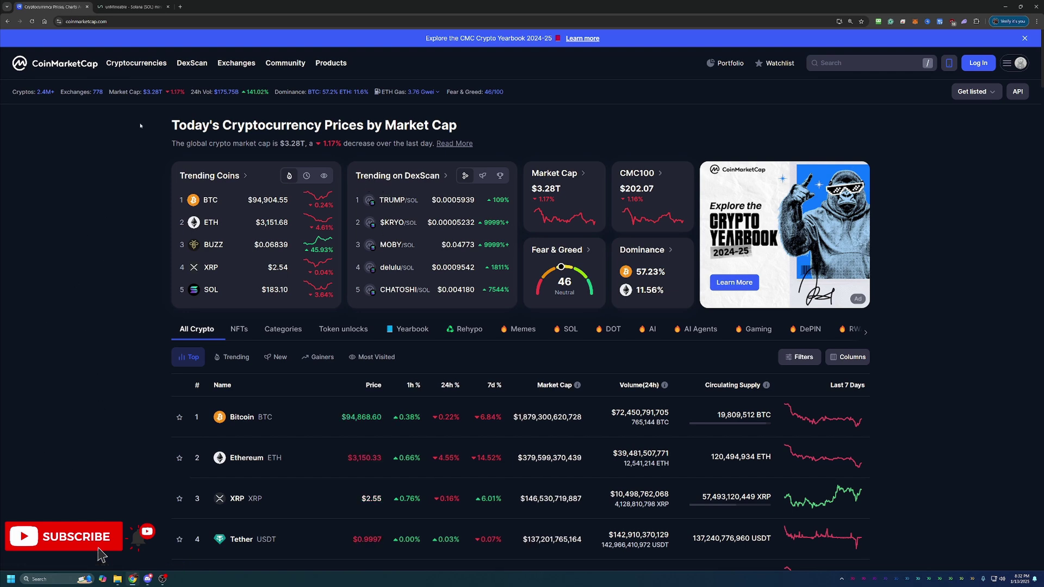
Step: Switch to the unMineable SOL page and browse the algorithm pool cards, including XelisHash
click(145, 5)
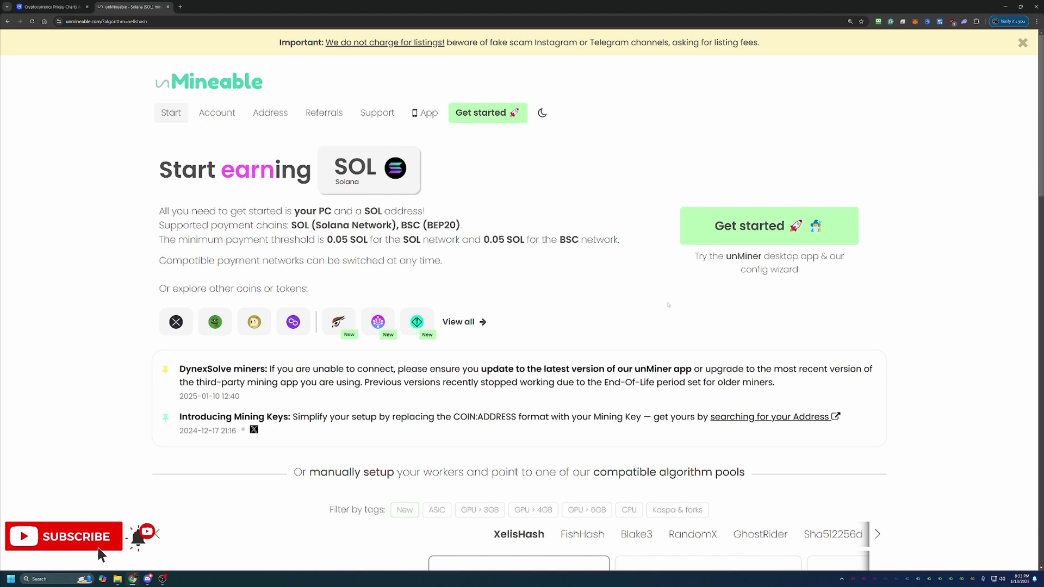
scroll(666, 298, down, 4)
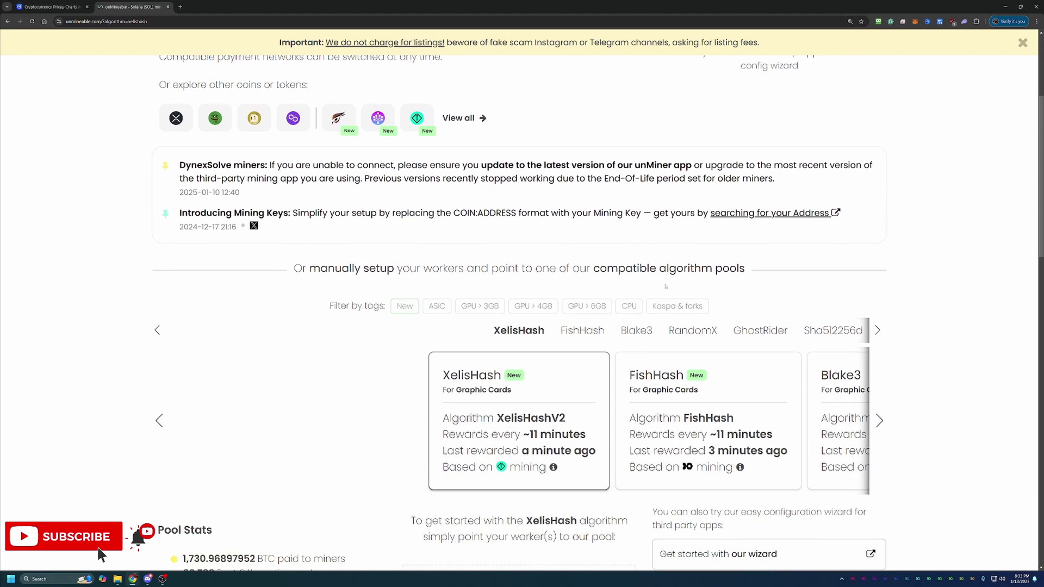
scroll(870, 445, down, 1)
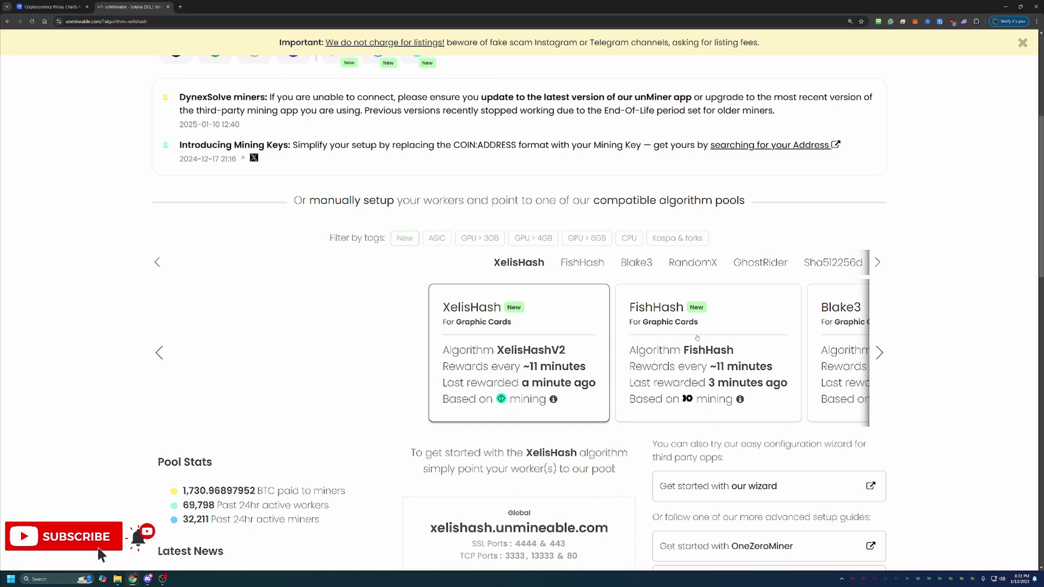
click(879, 352)
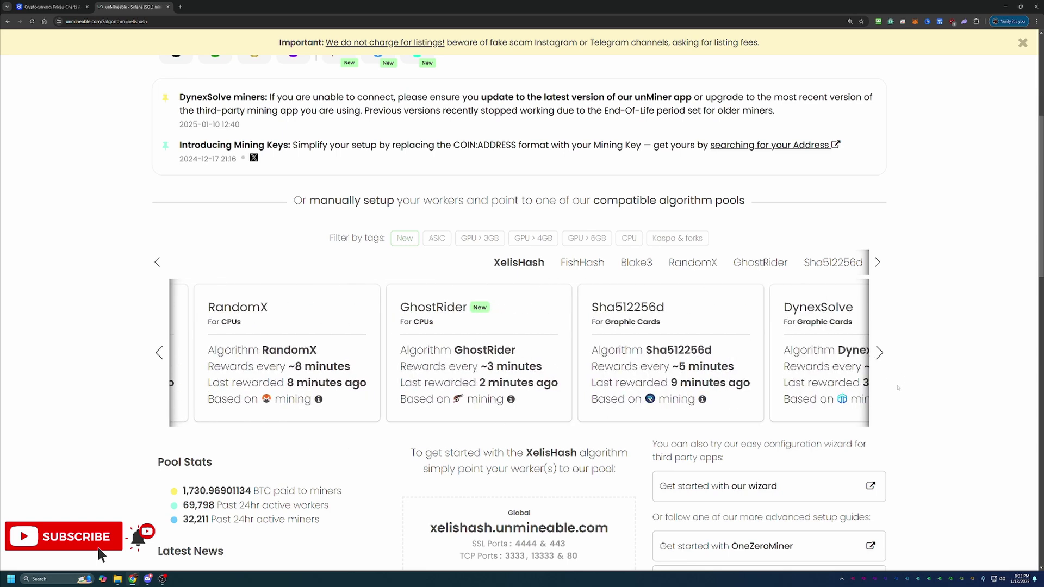
scroll(885, 372, up, 5)
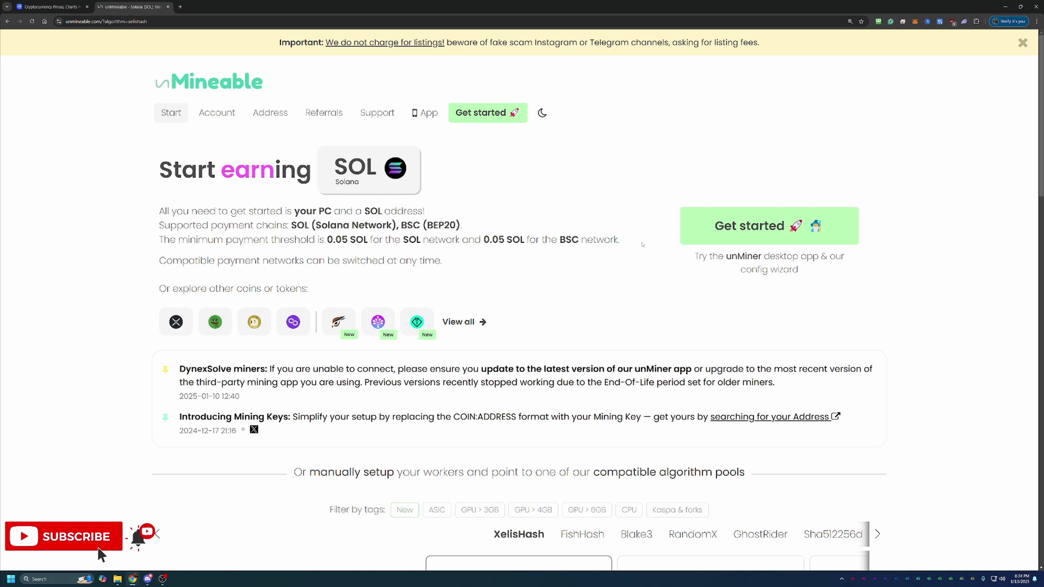
scroll(642, 245, down, 4)
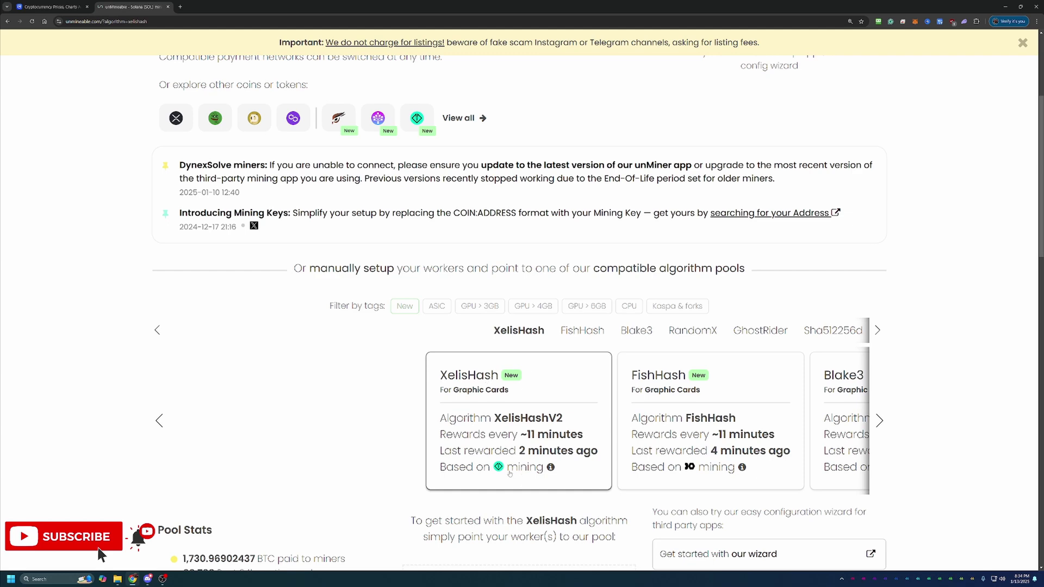
scroll(602, 384, up, 4)
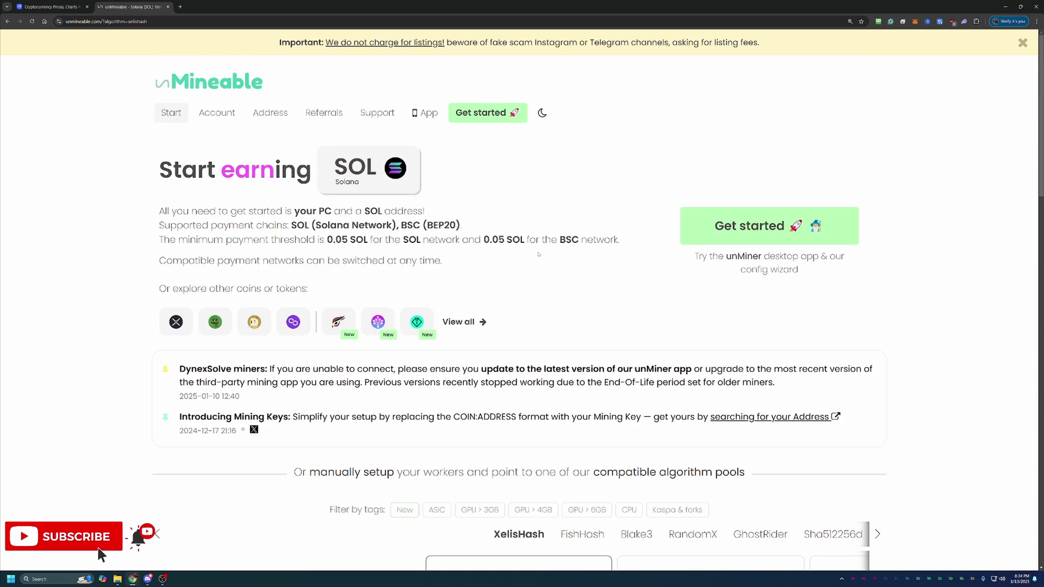
scroll(538, 253, down, 9)
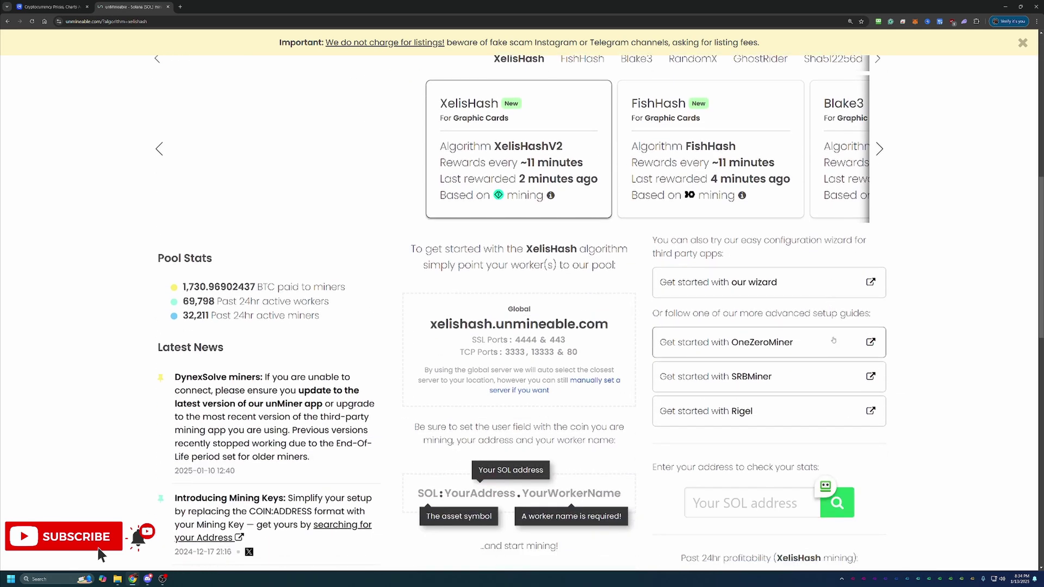
Step: Start the unMineable configuration wizard in Basic mode
click(777, 289)
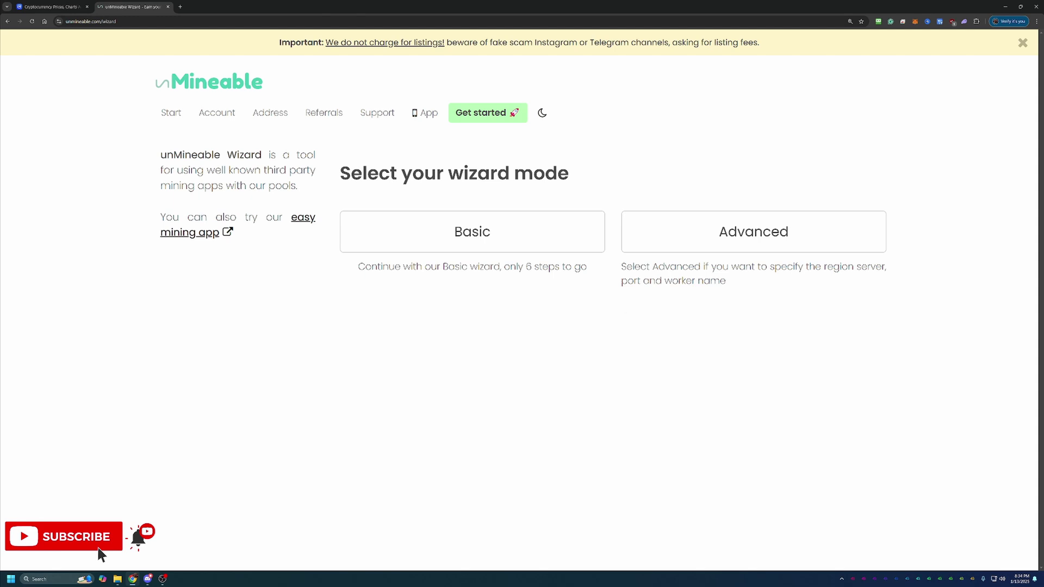
click(492, 225)
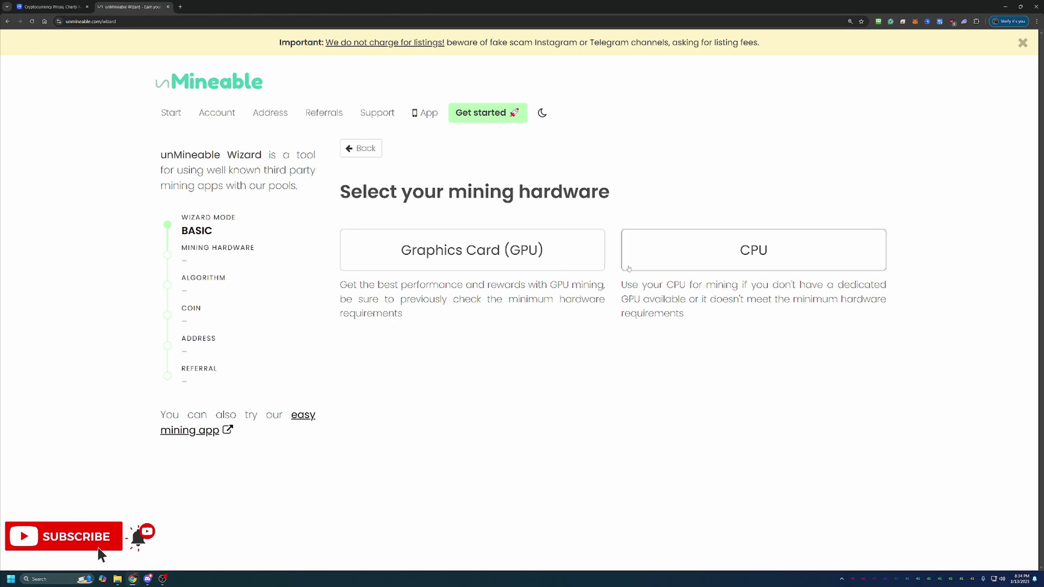
Step: Choose Graphics Card (GPU) hardware and the Kawpow algorithm
click(598, 249)
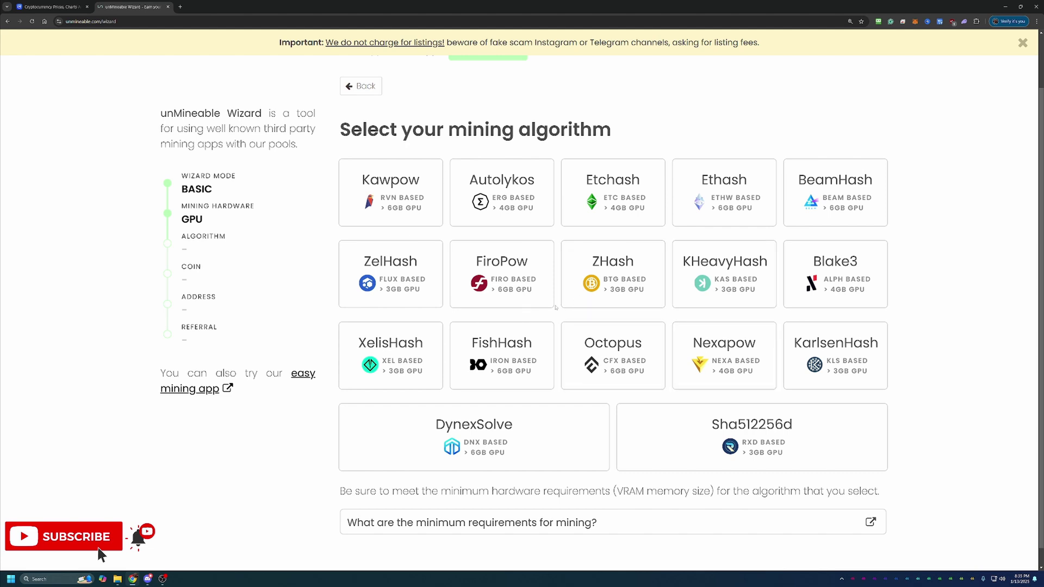
click(403, 191)
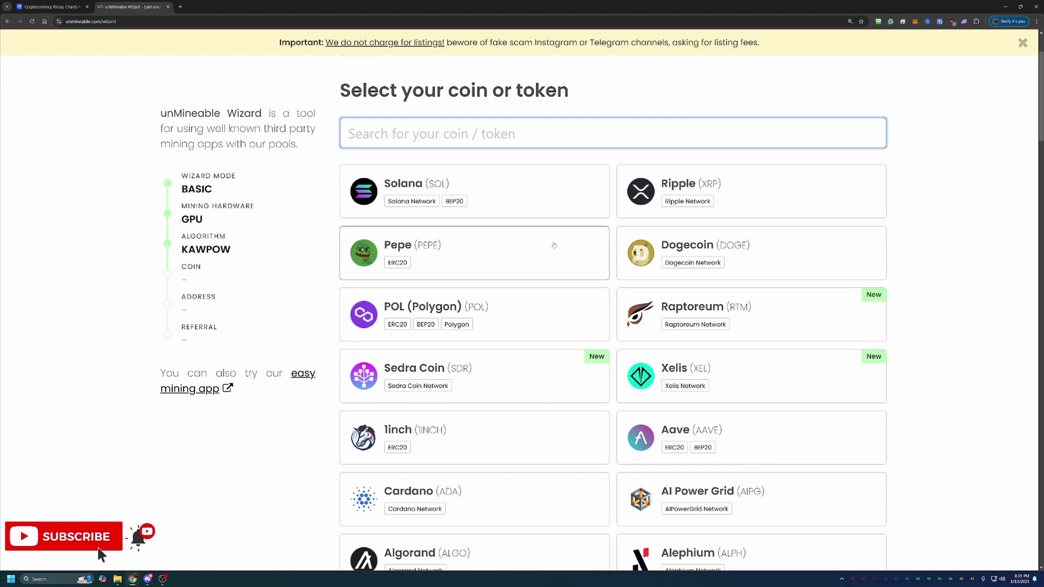
Step: Choose SOL as the payout coin, paste the wallet address and continue
click(529, 205)
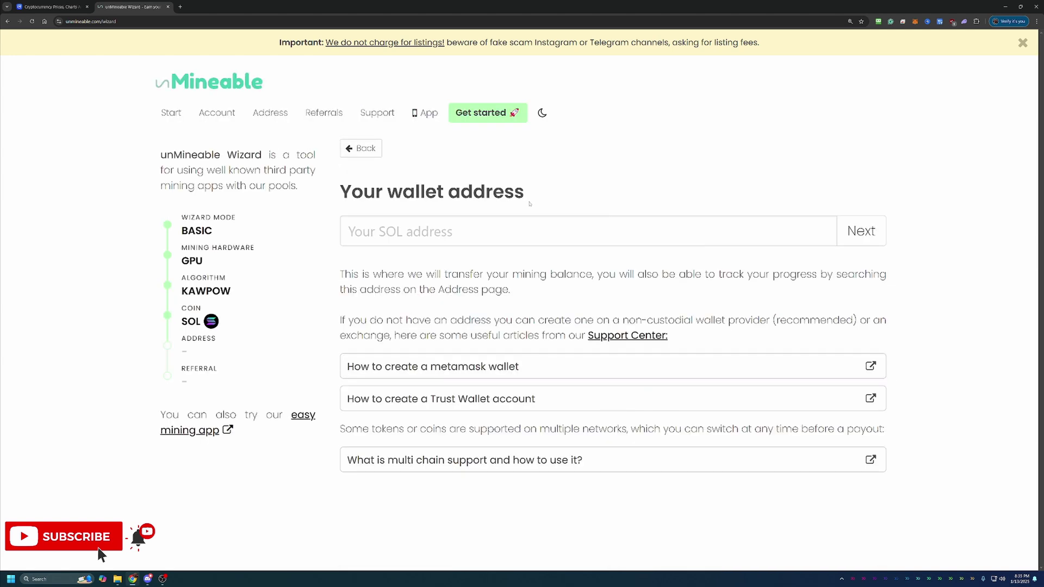
click(516, 229)
click(505, 228)
text(7EaquUfNj8rKapToMK7b8c11qKWHzaeP7DFgQuBUuXXx)
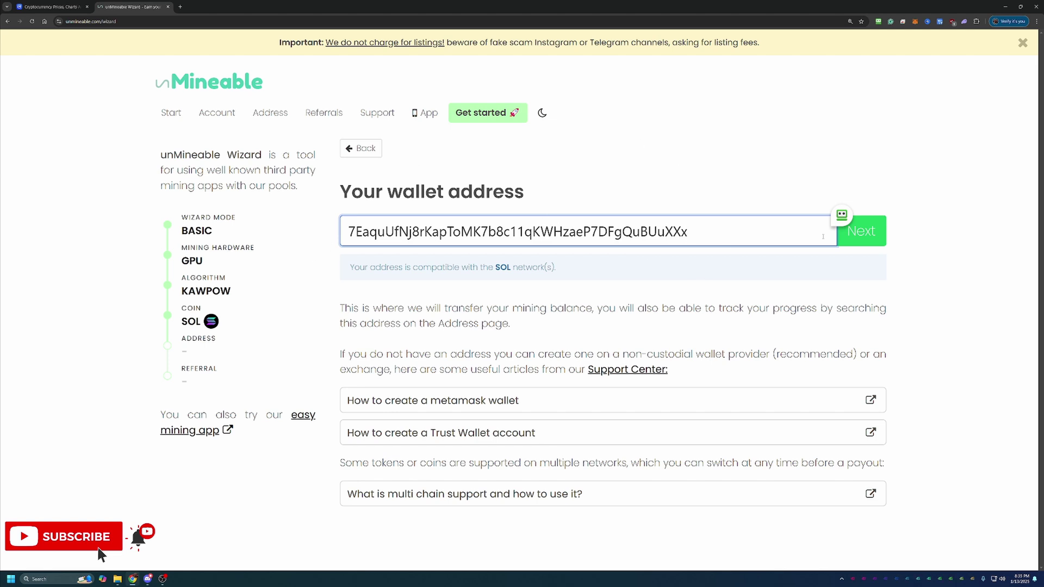
click(882, 238)
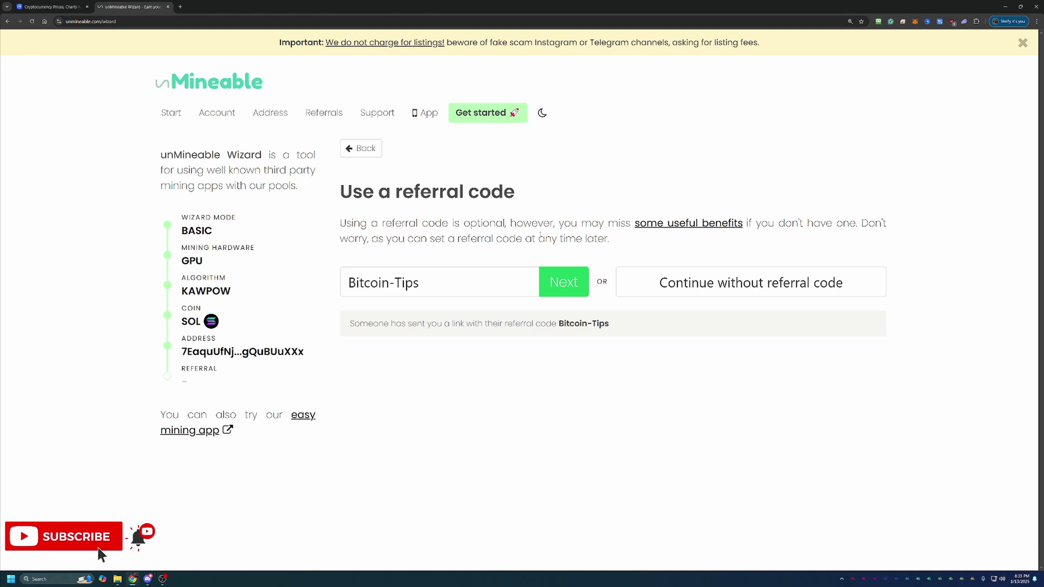
click(386, 289)
drag(349, 283, 424, 288)
key(Right)
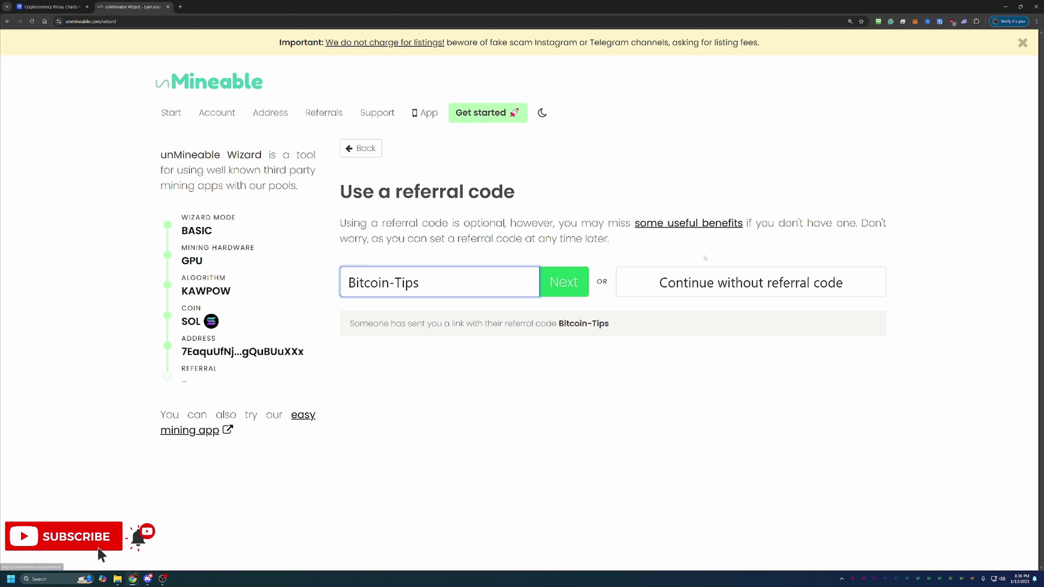
key(Return)
scroll(586, 259, down, 1)
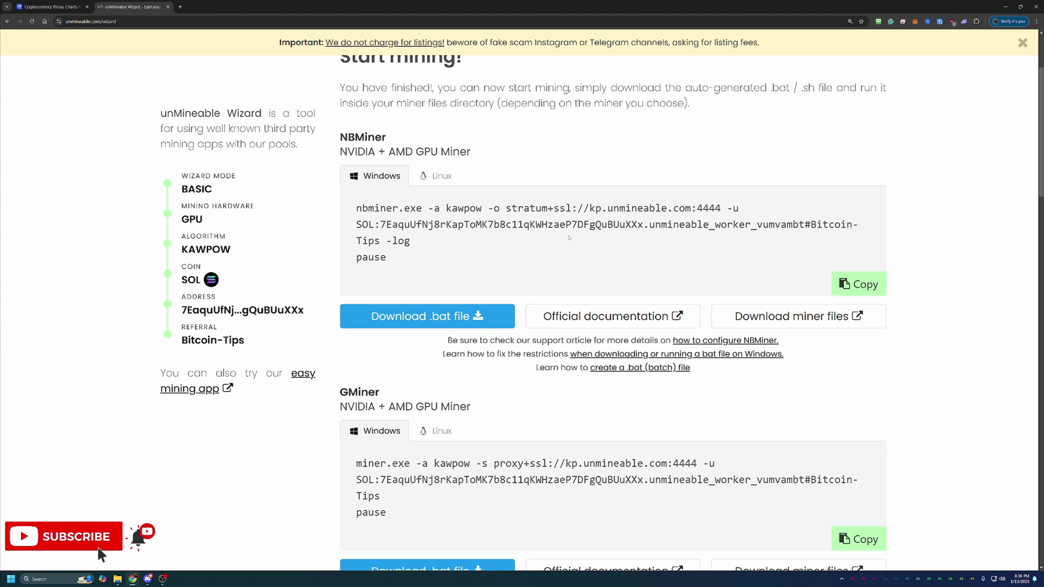
scroll(568, 237, down, 3)
drag(340, 255, 381, 257)
click(467, 262)
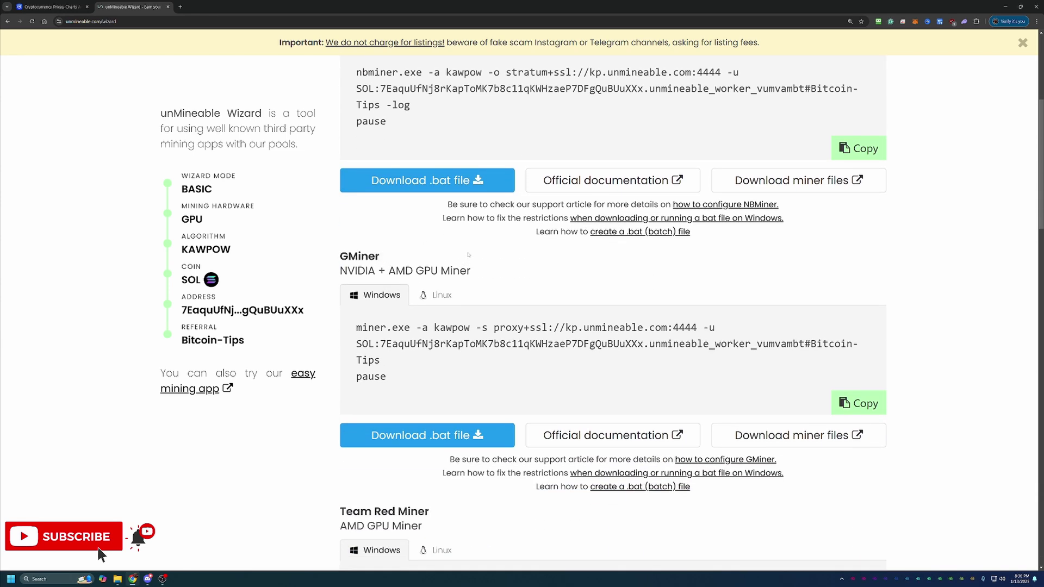
drag(340, 270, 467, 270)
click(519, 275)
Step: Open GMiner's GitHub releases page in a new tab, then return to the unMineable wizard
click(798, 435)
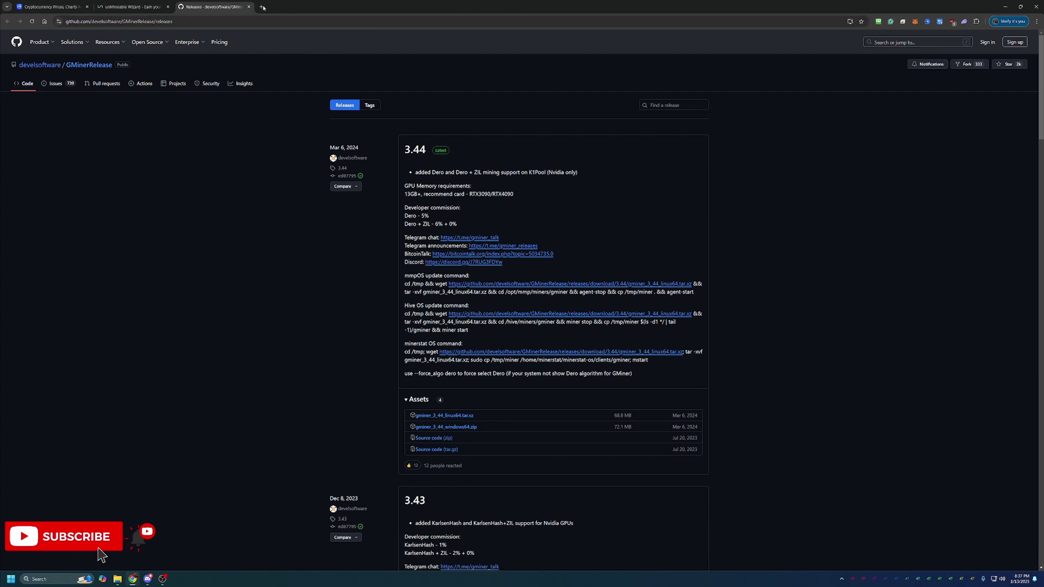
click(139, 5)
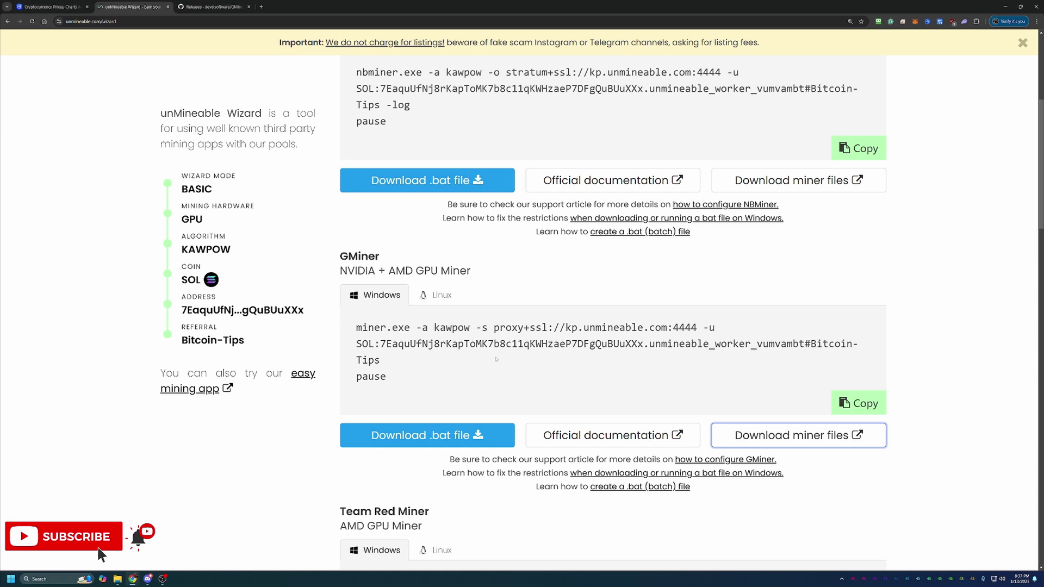
Step: Download the GMiner SOL kawpow .bat file, keeping it despite the unverified-file warning
click(419, 439)
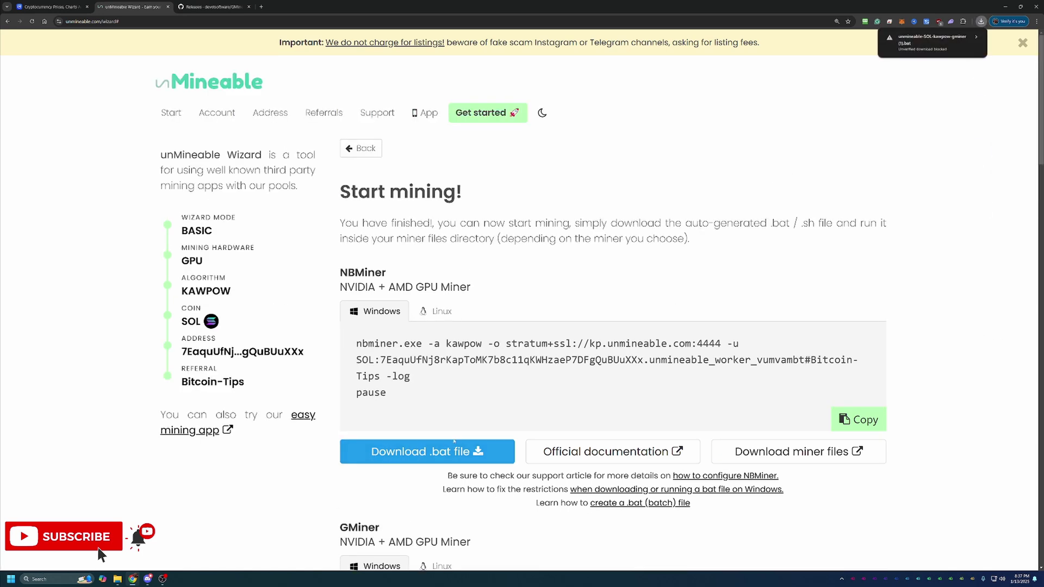
click(943, 44)
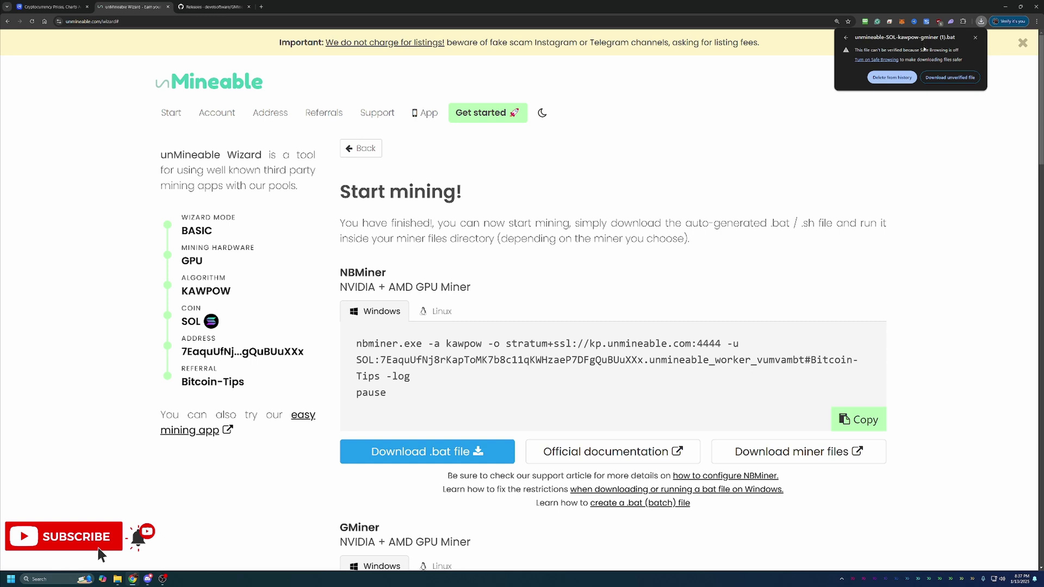
click(959, 79)
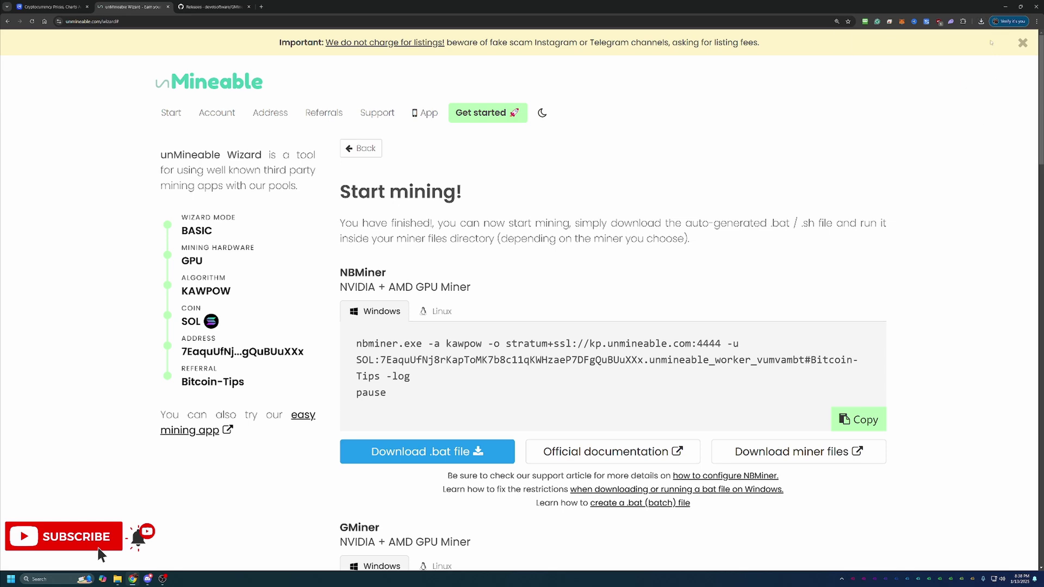
Step: Run unmineable-SOL-kawpow-gminer.bat from the gminer_3_44_windows64 folder
drag(1043, 109, 707, 47)
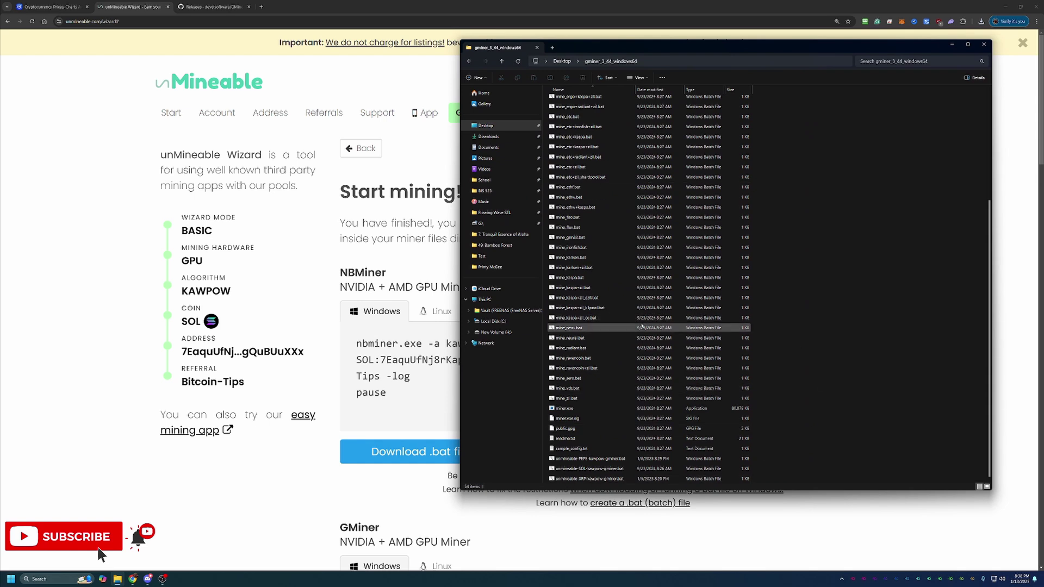
click(560, 470)
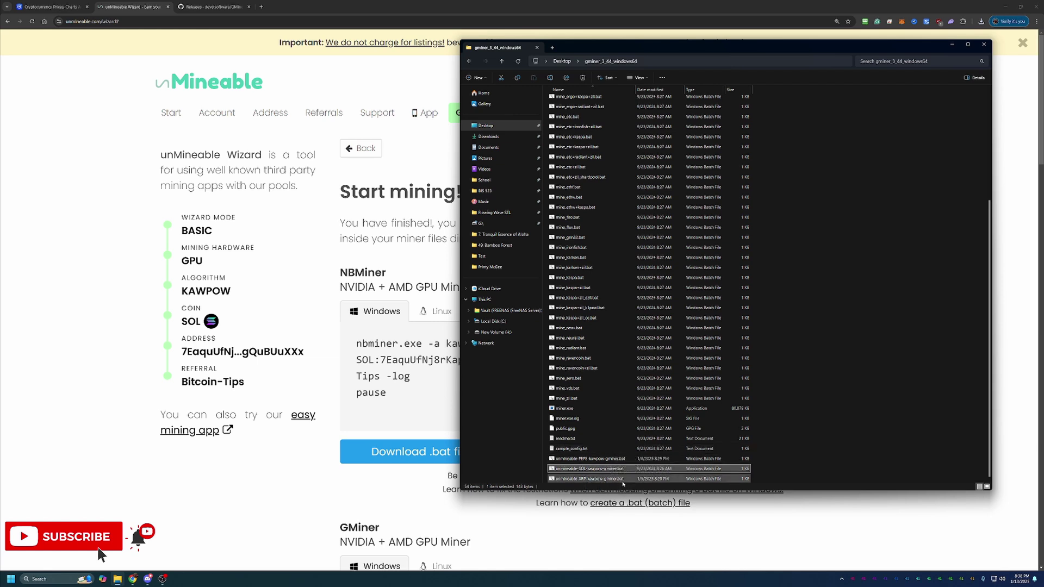
double_click(625, 471)
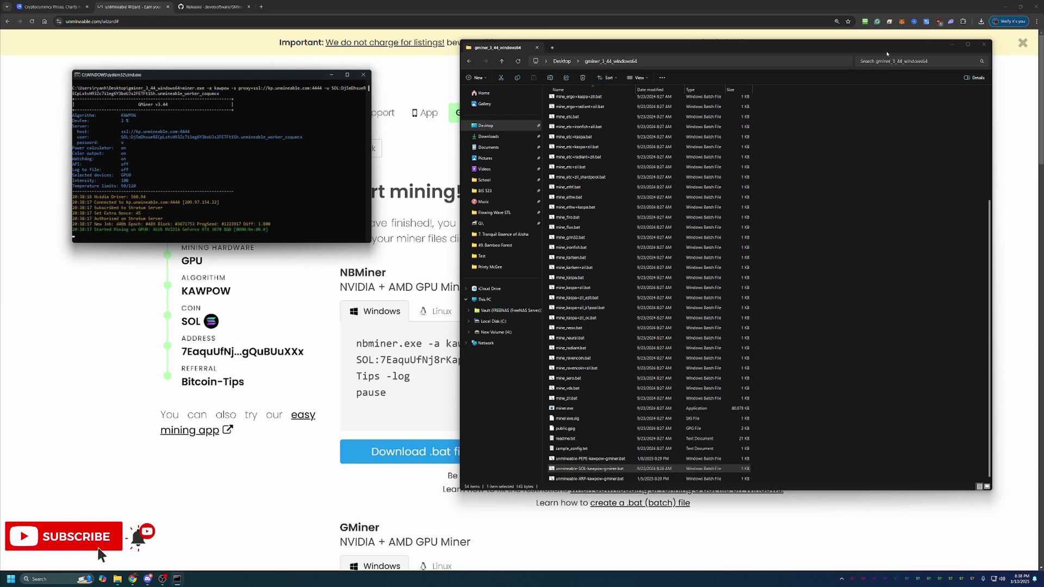
Step: Close File Explorer and move the GMiner command window right to watch it reach about 23 MH/s
click(952, 44)
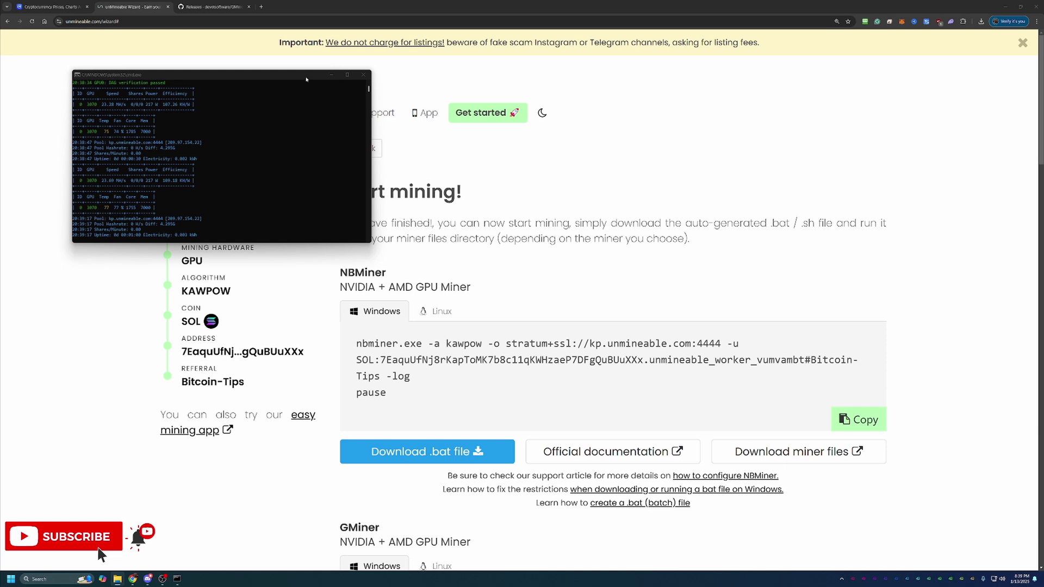
drag(301, 75, 778, 155)
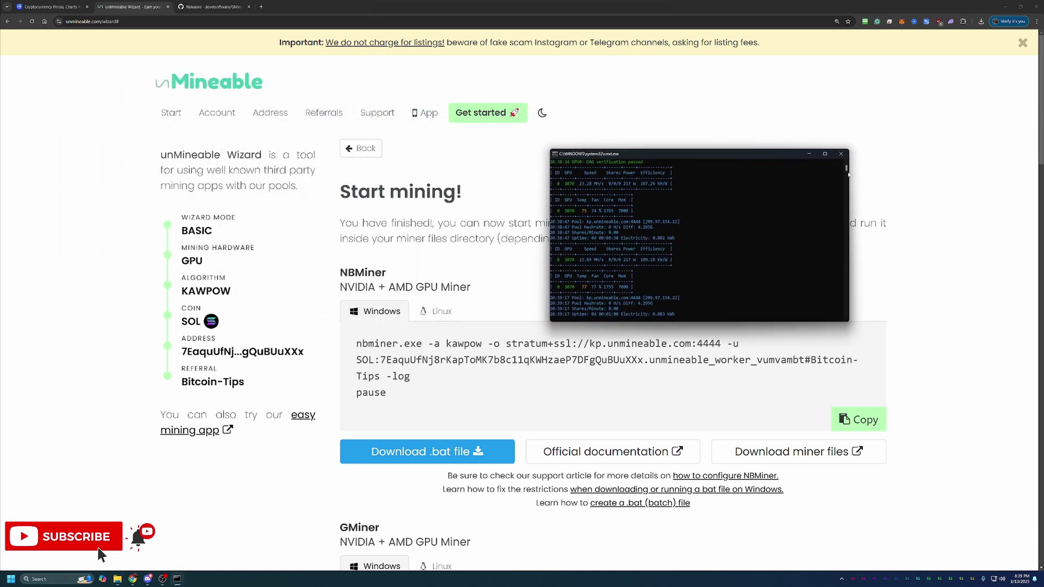
click(841, 154)
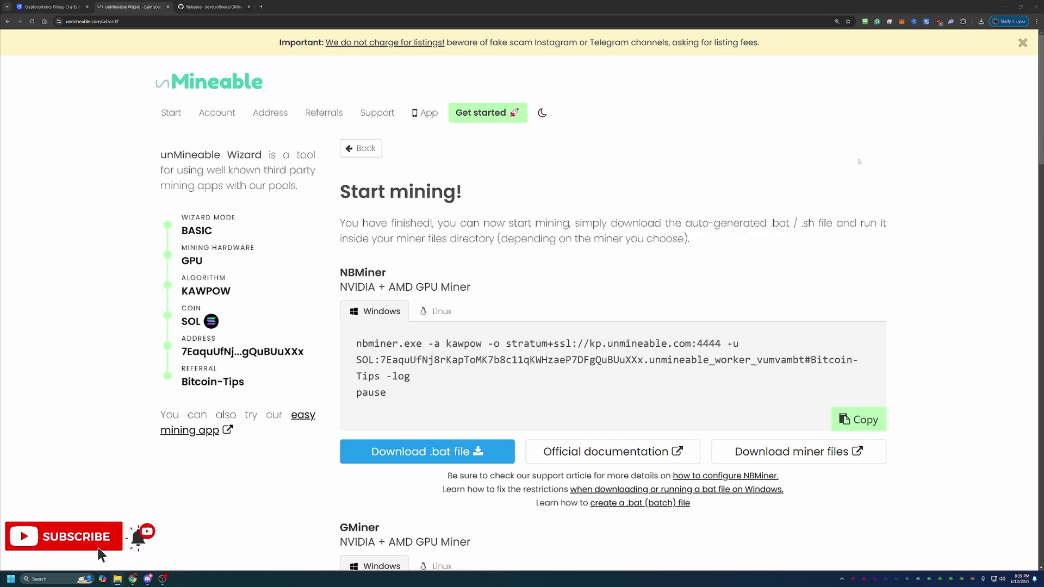